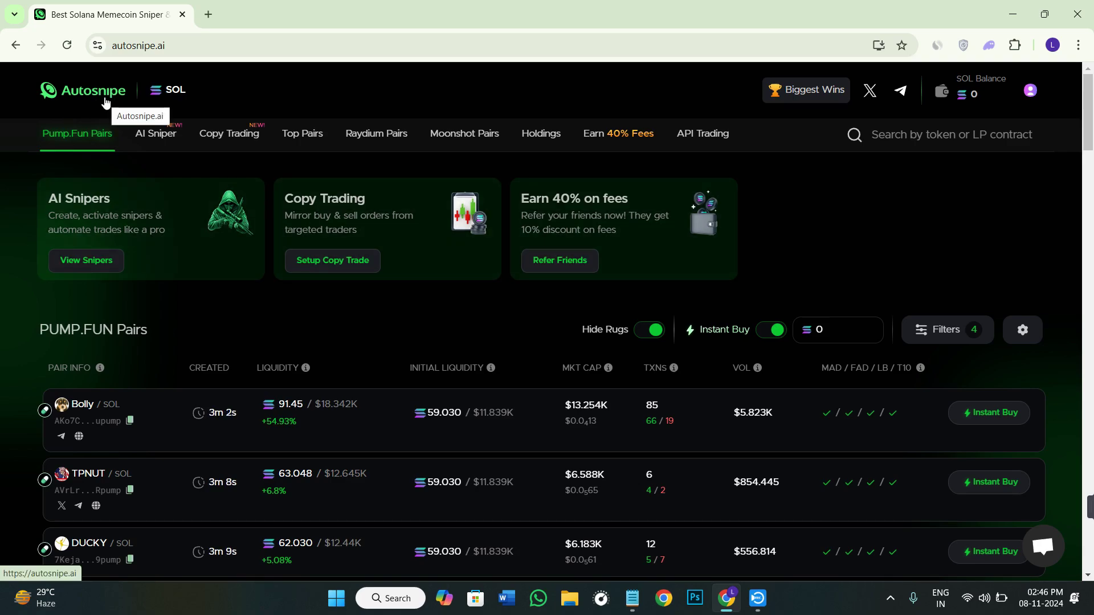
scroll(330, 336, "down", 2)
scroll(331, 336, "up", 2)
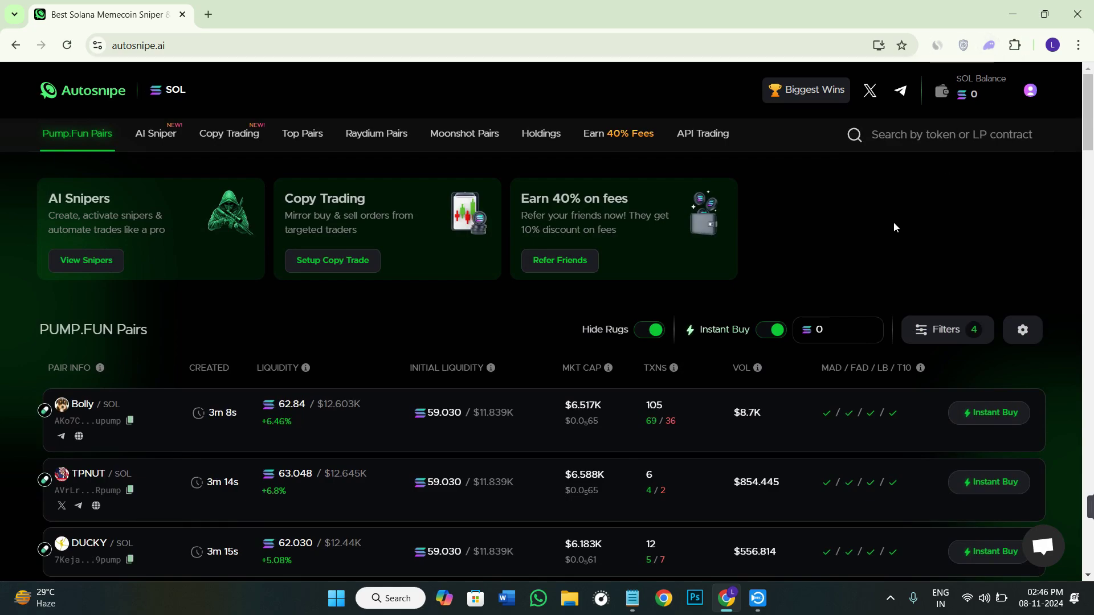
left_click(1031, 90)
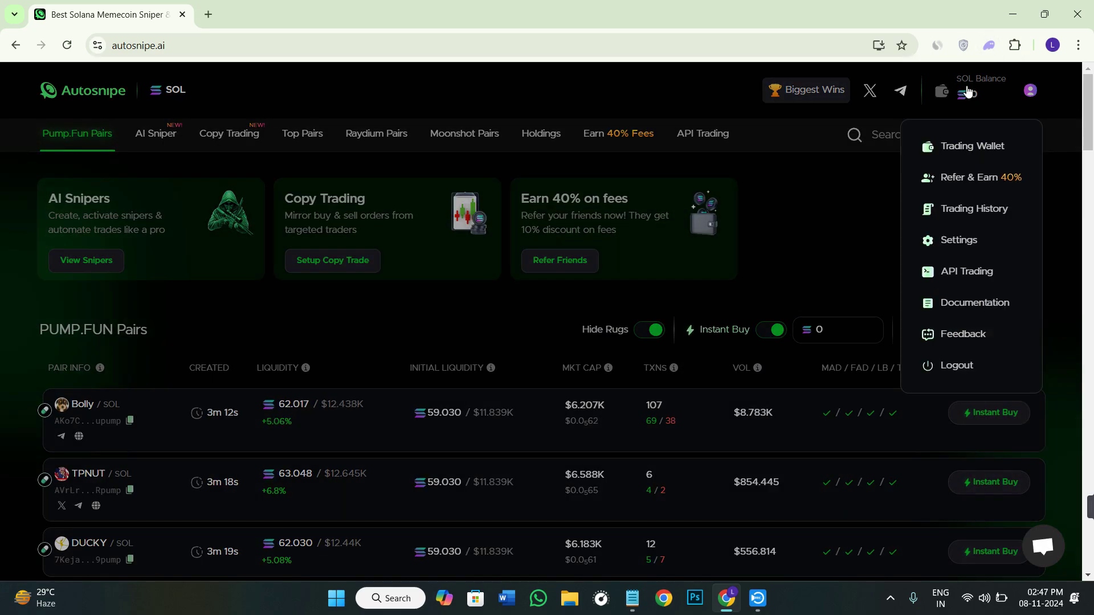
left_click(821, 214)
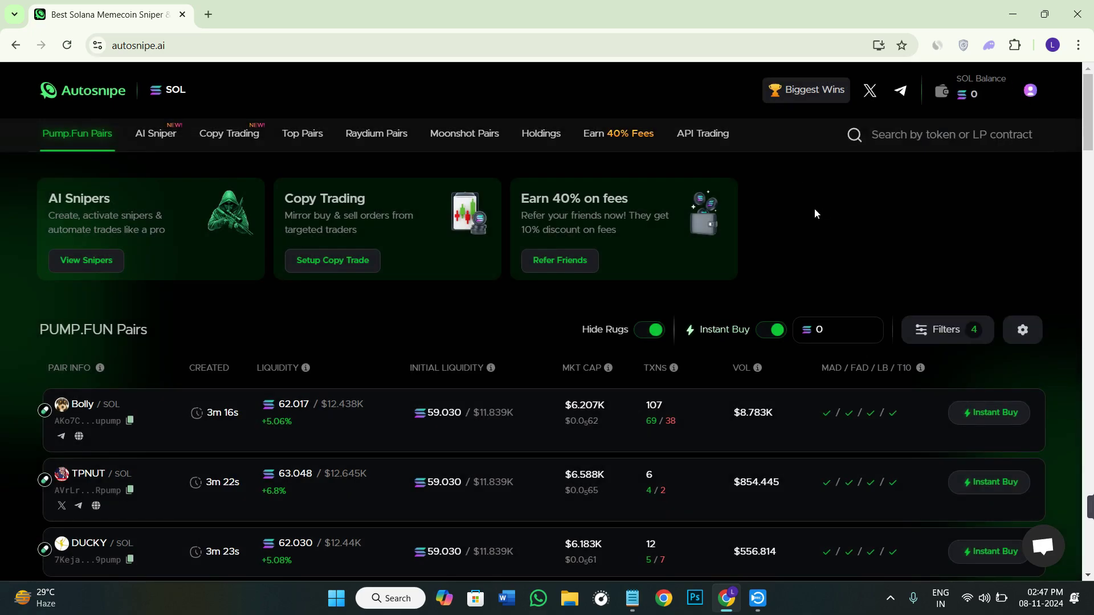
Step: Open the trading wallet page and copy the wallet's deposit address
left_click(945, 94)
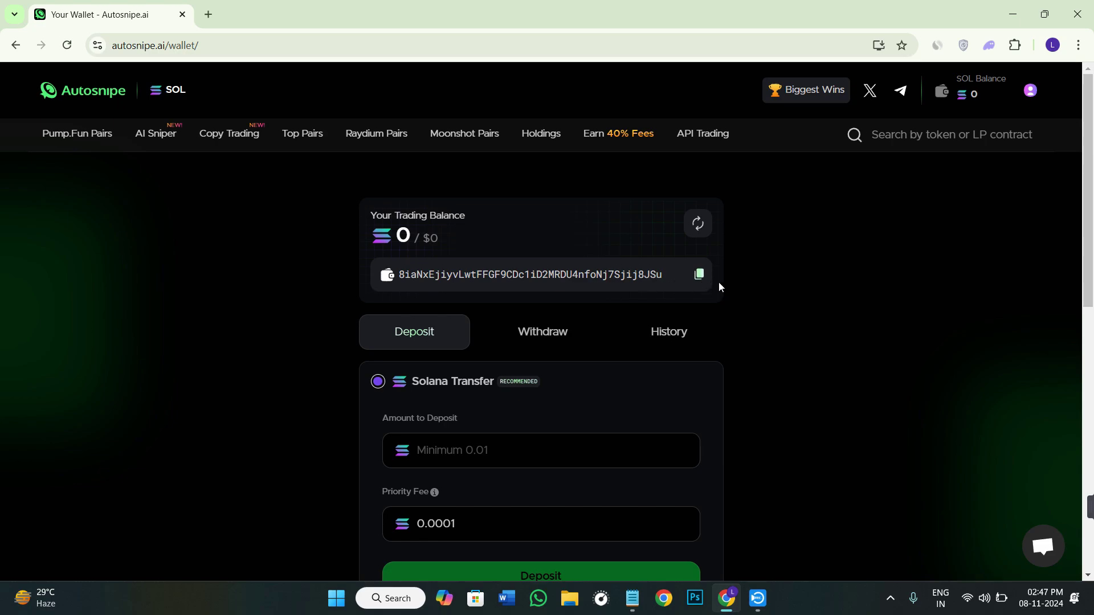
left_click(704, 280)
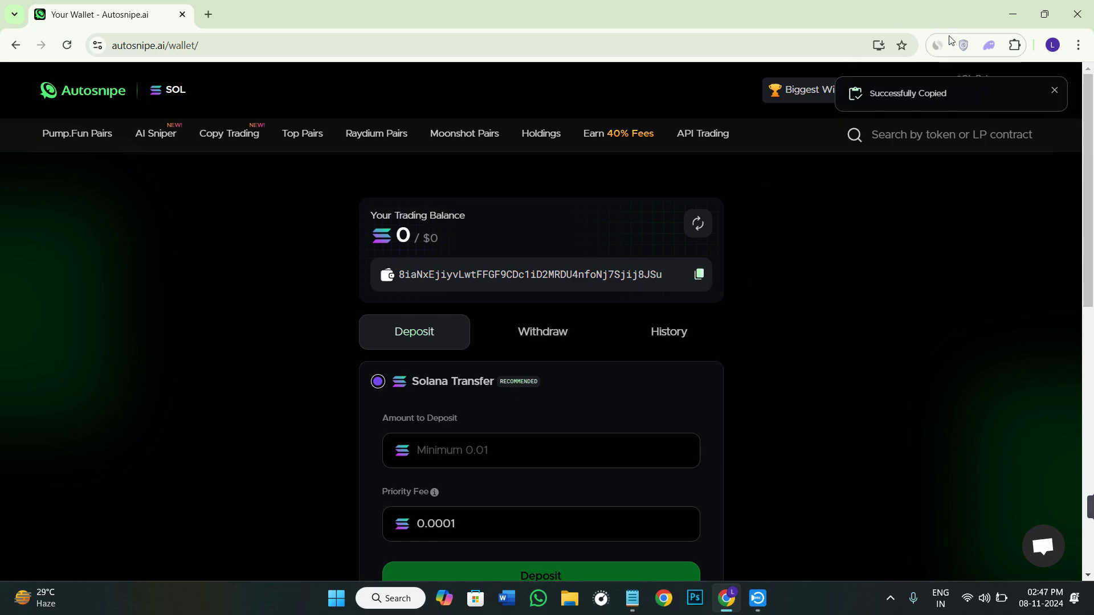
Step: Try a SOL transfer from the browser wallet extension, pasting the copied trading wallet address as the recipient
left_click(991, 46)
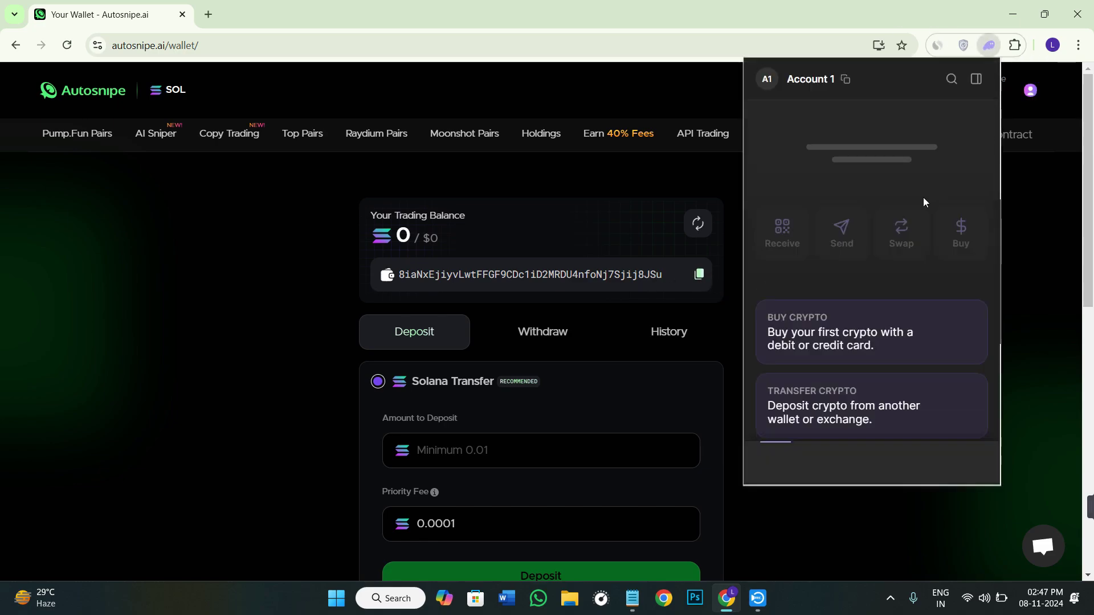
left_click(843, 231)
left_click(826, 182)
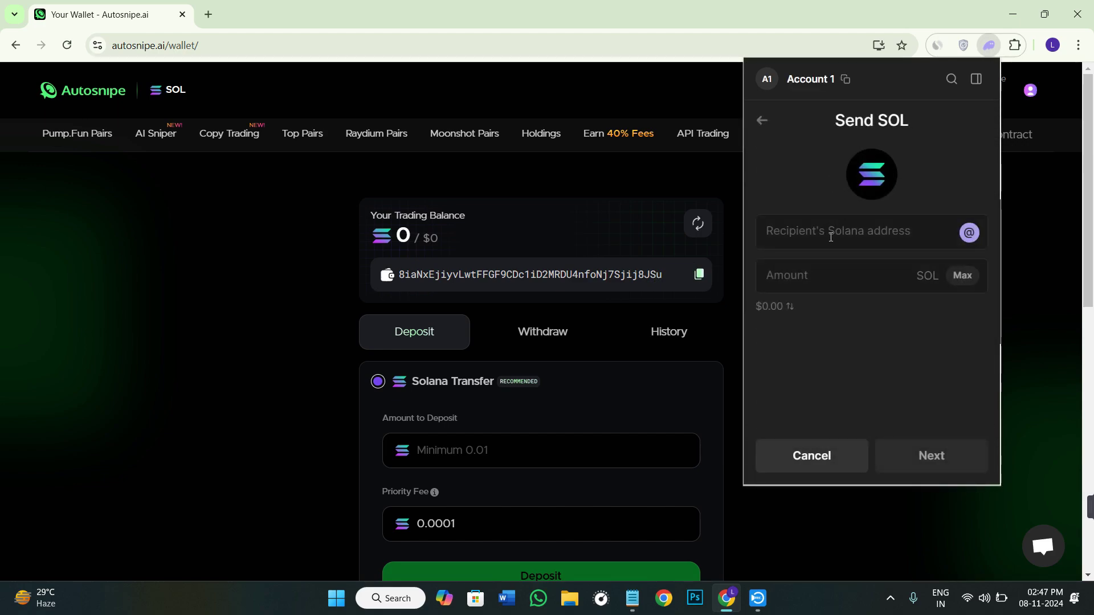
right_click(828, 235)
left_click(876, 380)
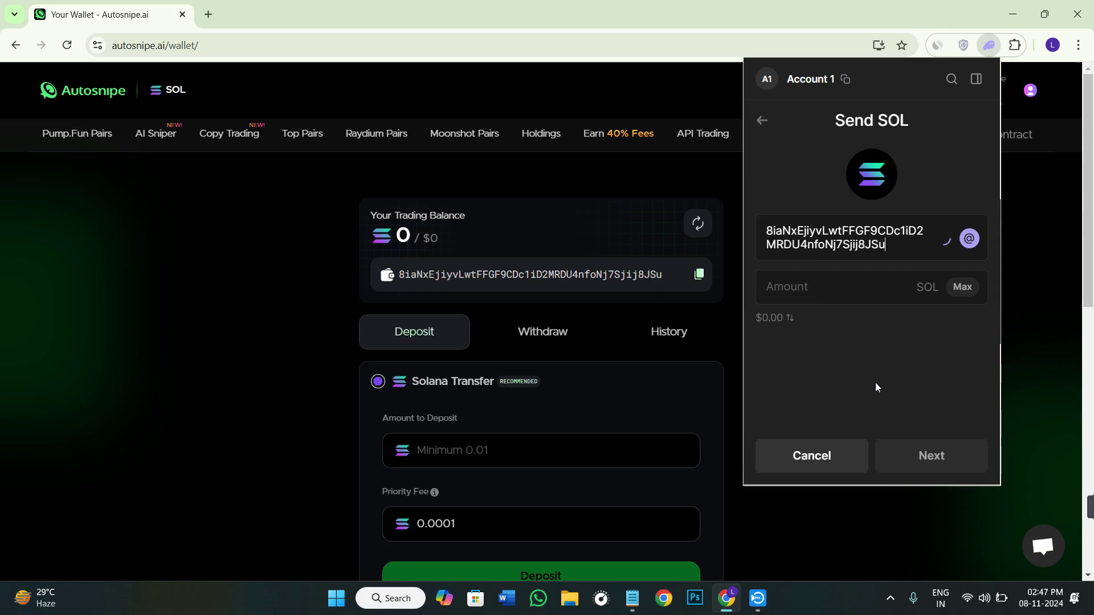
left_click(830, 295)
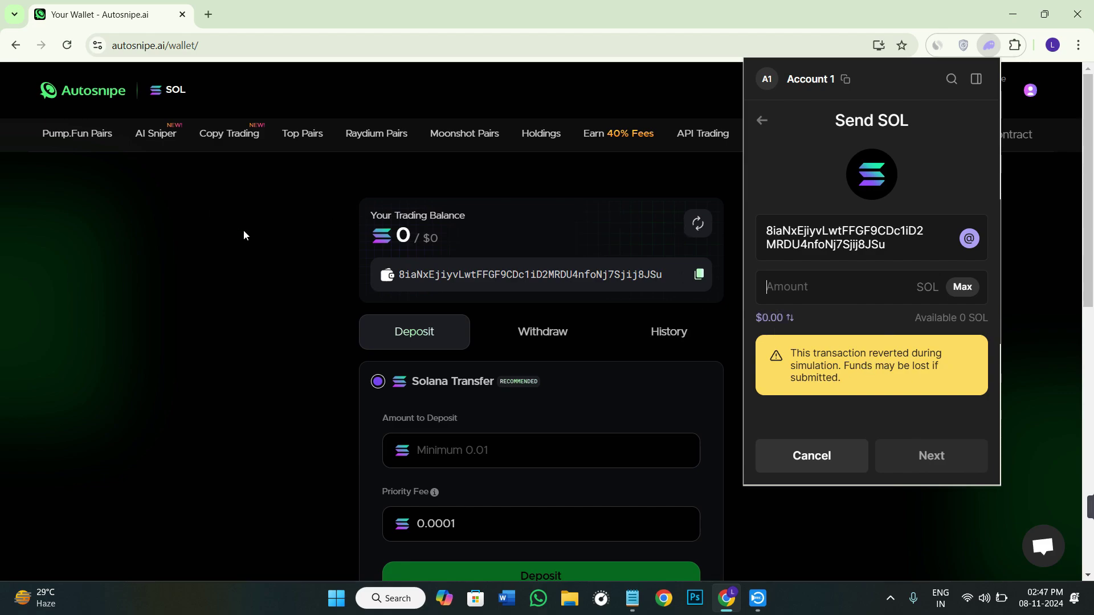
left_click(283, 231)
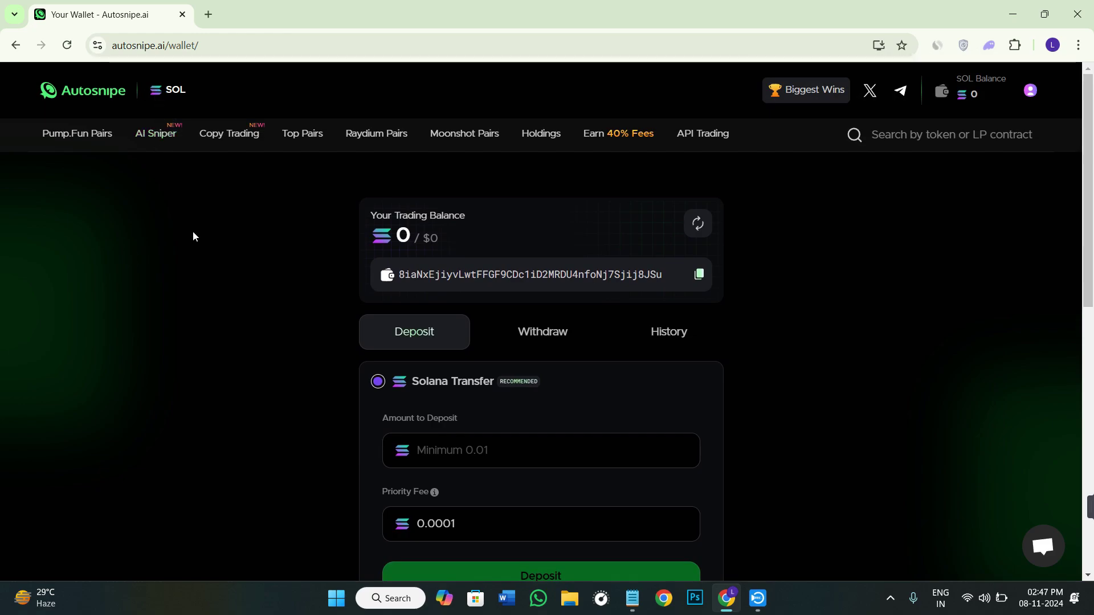
Step: Select Onramper as the deposit method for the trading wallet
scroll(200, 231, "down", 3)
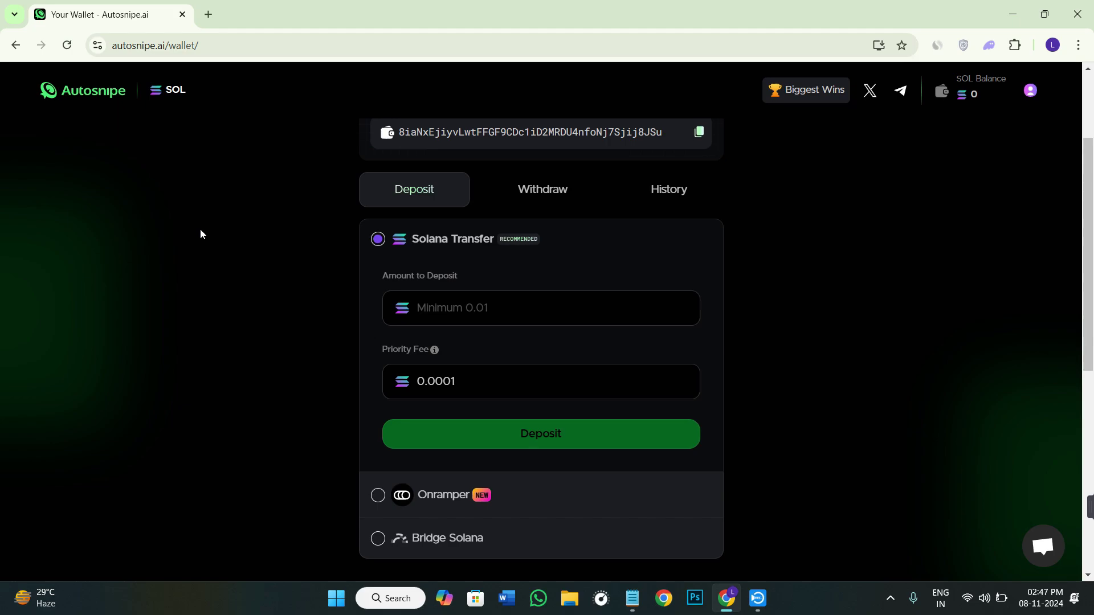
left_click(378, 496)
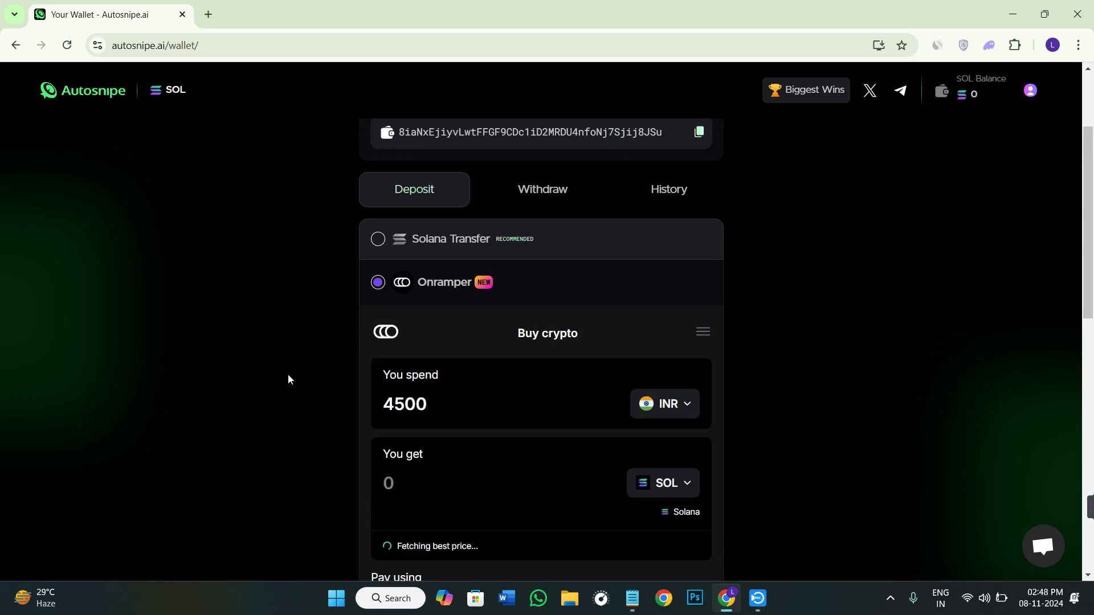
scroll(288, 376, "down", 1)
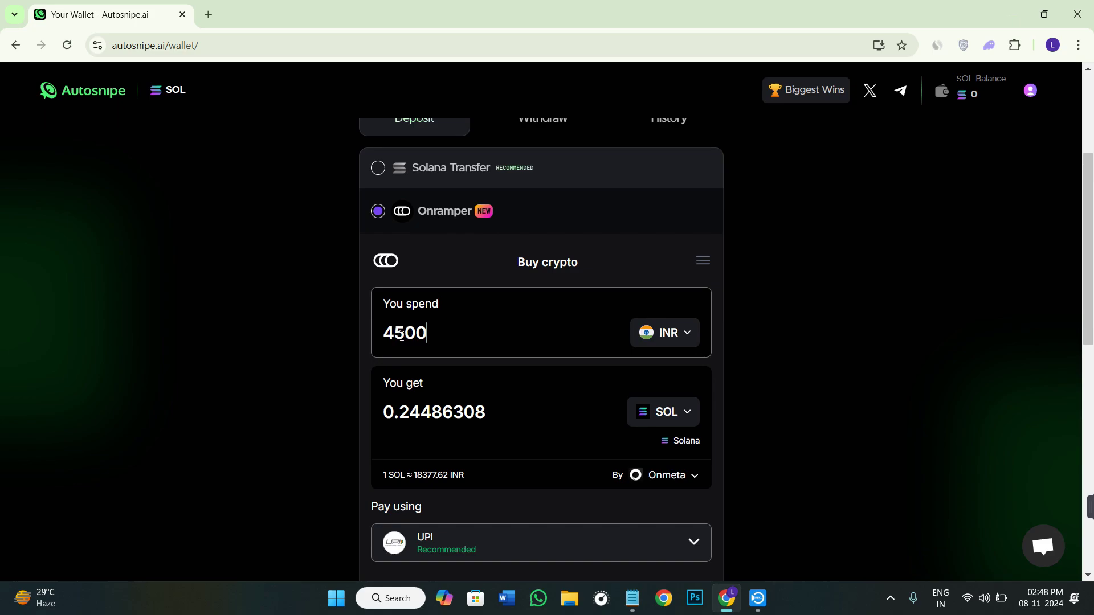
Step: Browse the fiat currencies and choose EUR as the currency to spend
left_click(669, 335)
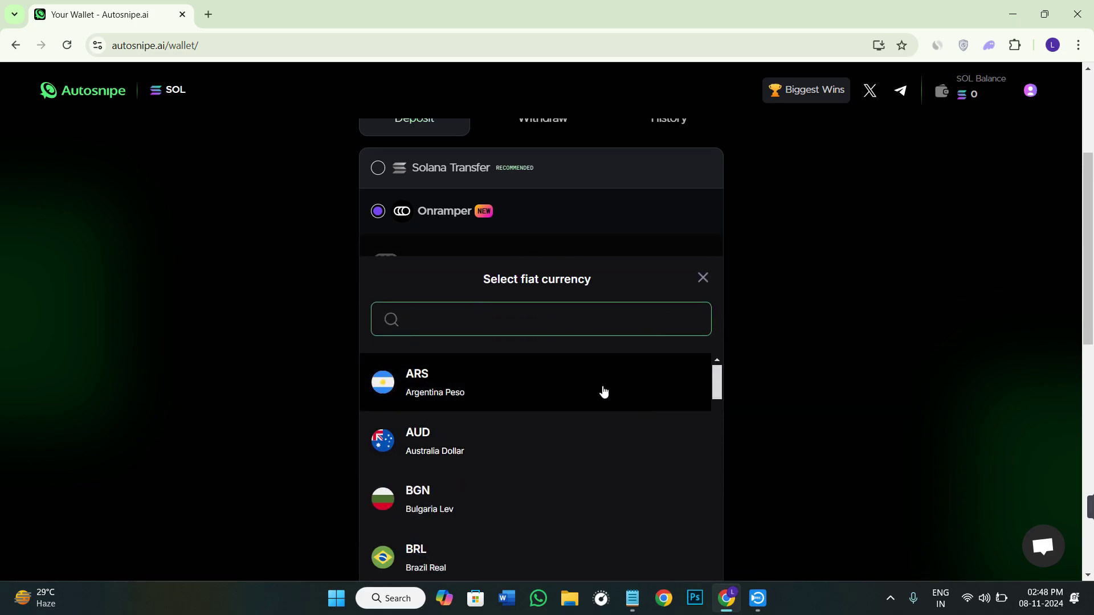
scroll(600, 421, "down", 1)
scroll(603, 448, "up", 1)
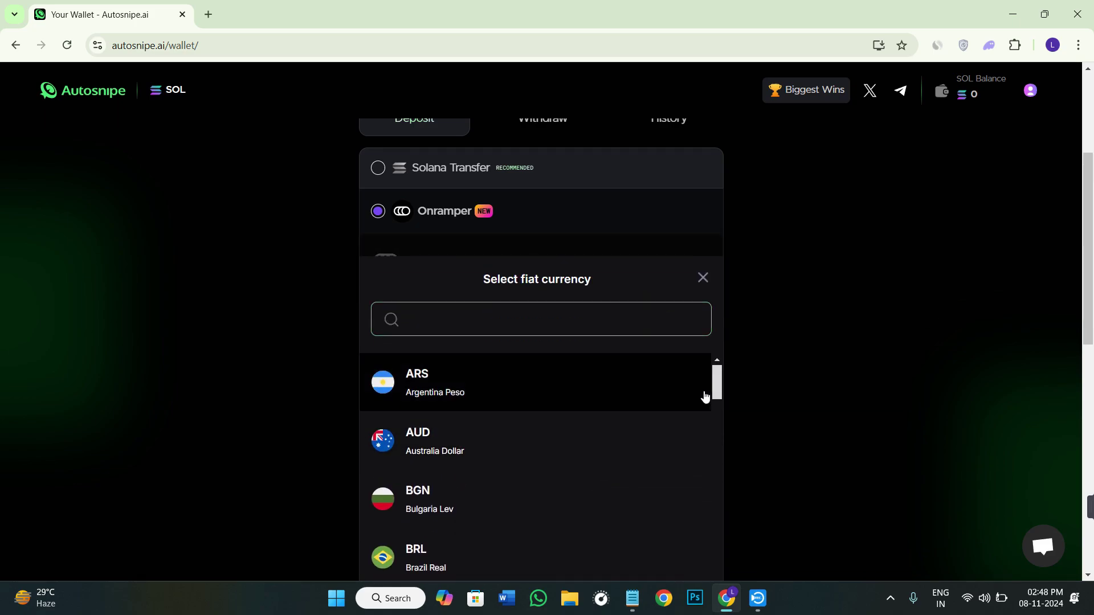
left_click(703, 278)
left_click(687, 335)
scroll(514, 413, "down", 15)
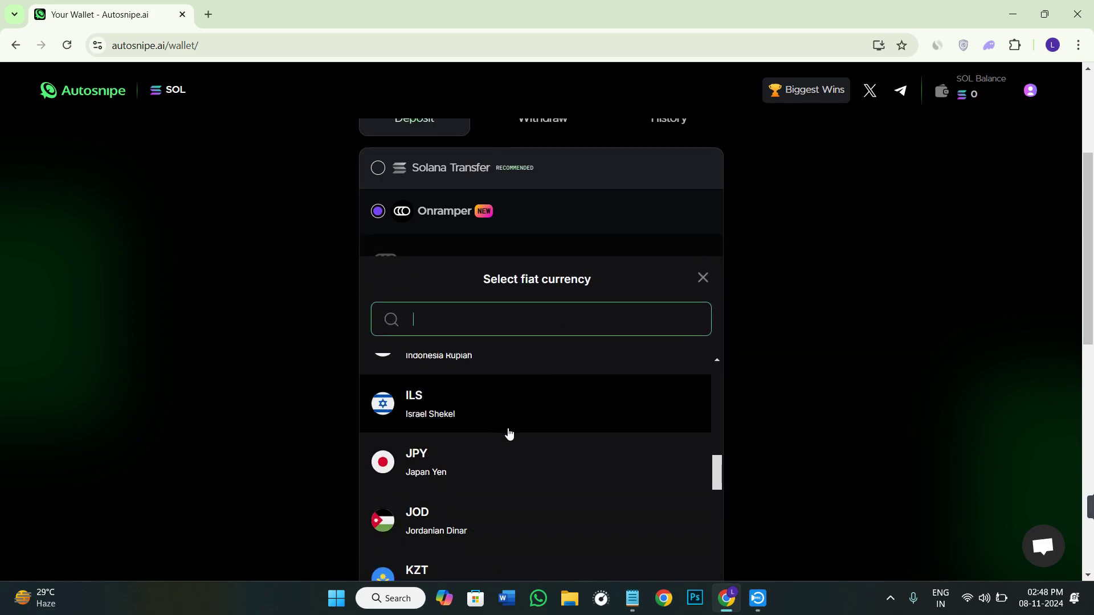
scroll(507, 434, "up", 5)
left_click(470, 468)
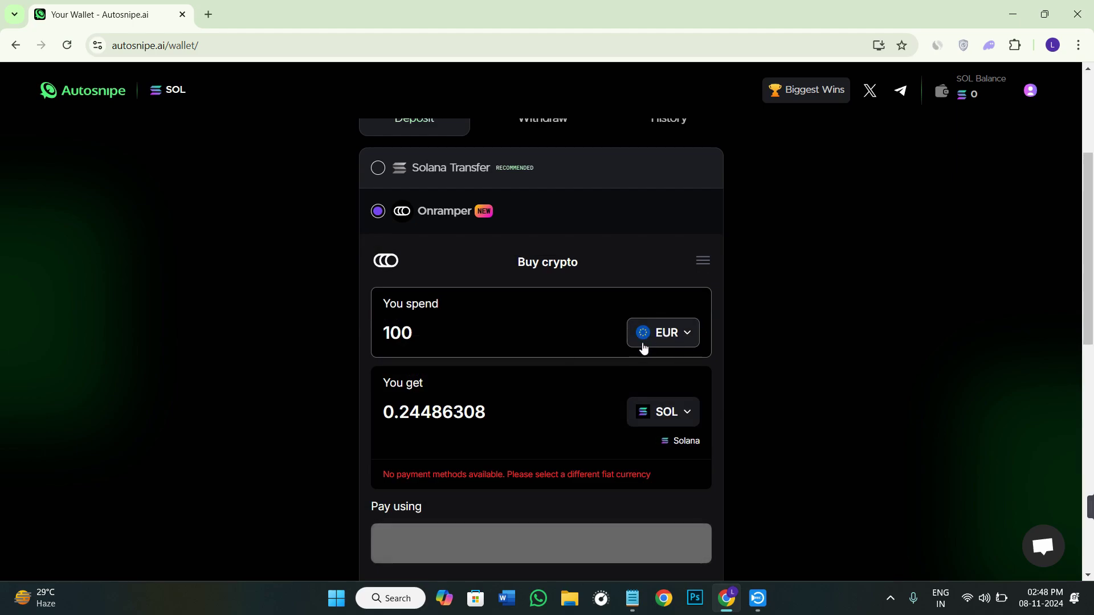
Step: Set the amount to spend on the crypto purchase to 1000
left_click_drag(434, 337, 360, 340)
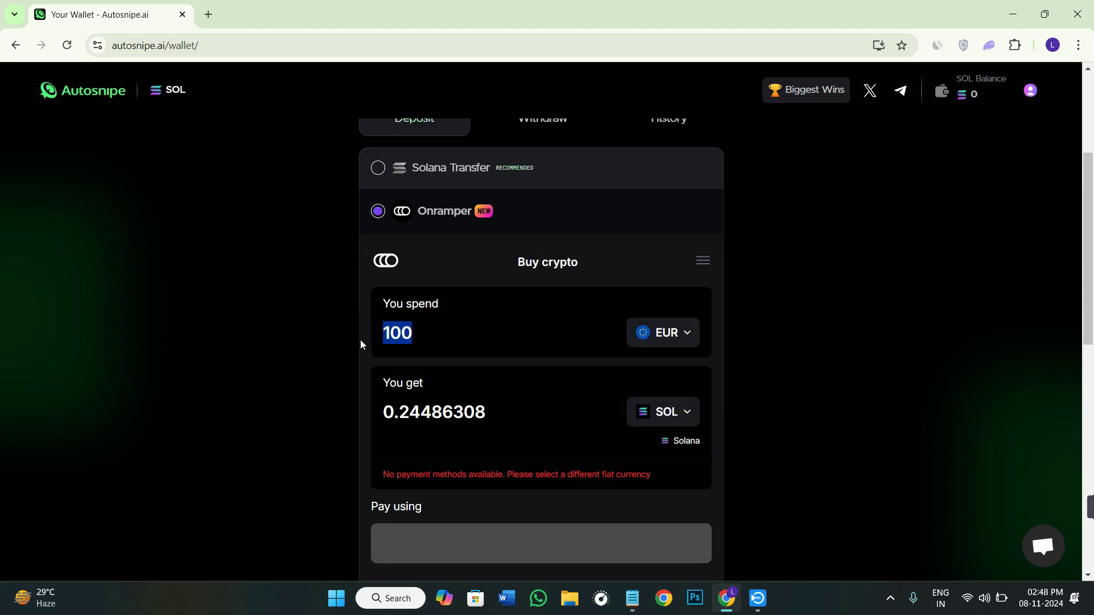
left_click(428, 340)
left_click_drag(390, 303, 464, 310)
left_click(462, 325)
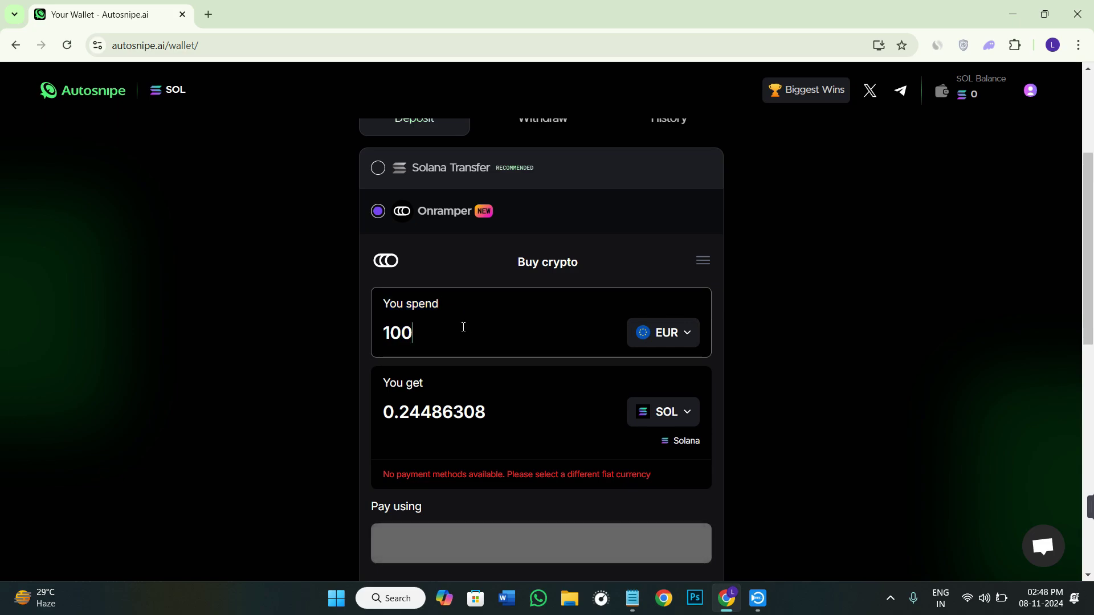
type("0")
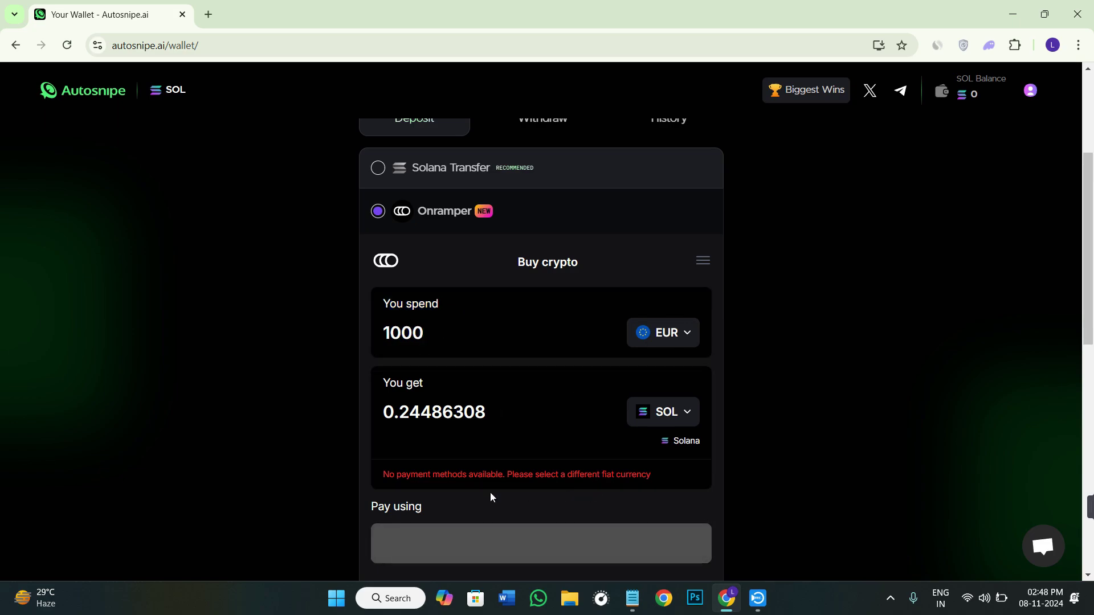
Step: Switch the fiat currency to INR and set the amount to spend to 10000
scroll(513, 456, "down", 1)
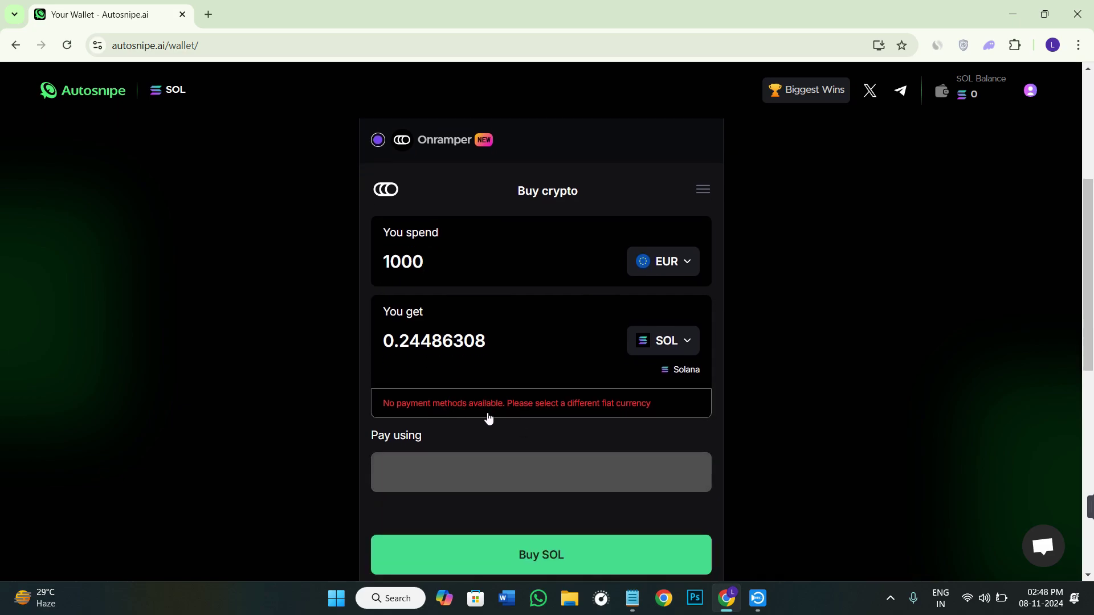
scroll(513, 398, "up", 1)
left_click(688, 337)
scroll(578, 481, "down", 3)
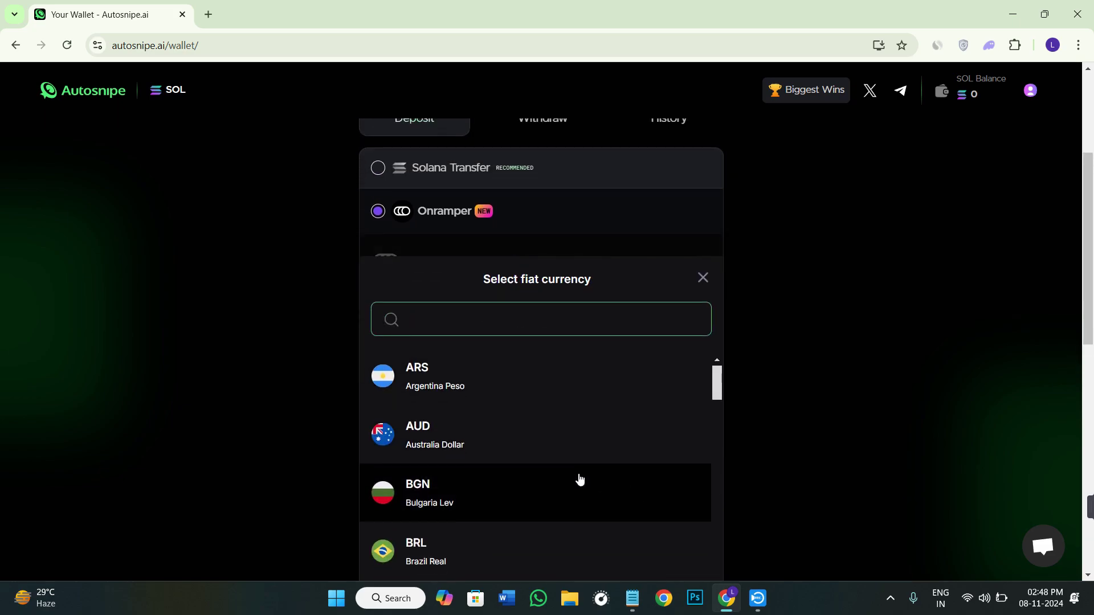
scroll(515, 462, "down", 6)
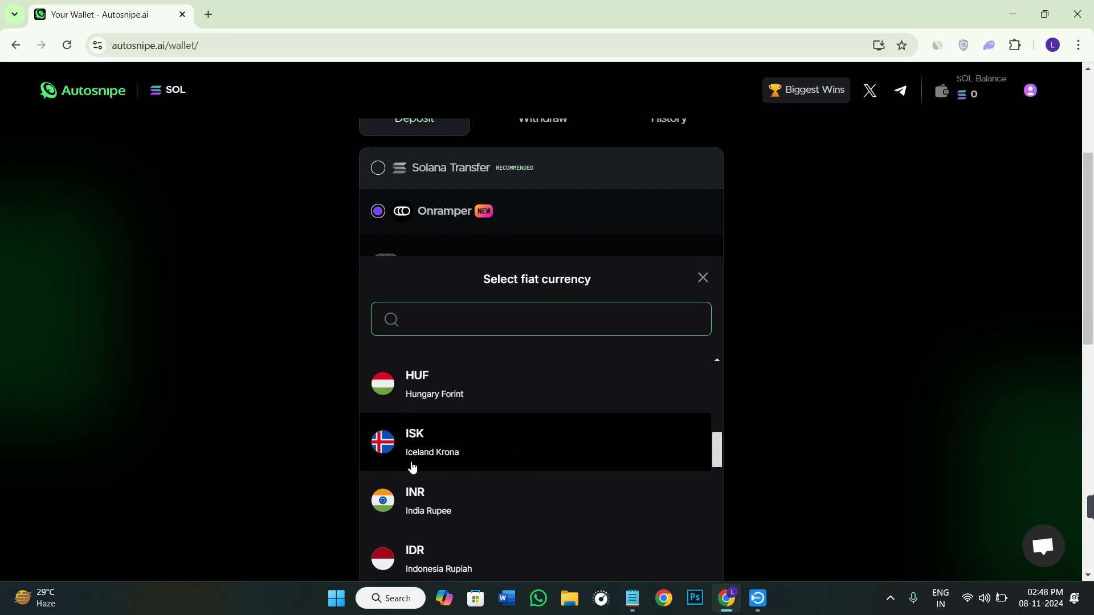
left_click(432, 501)
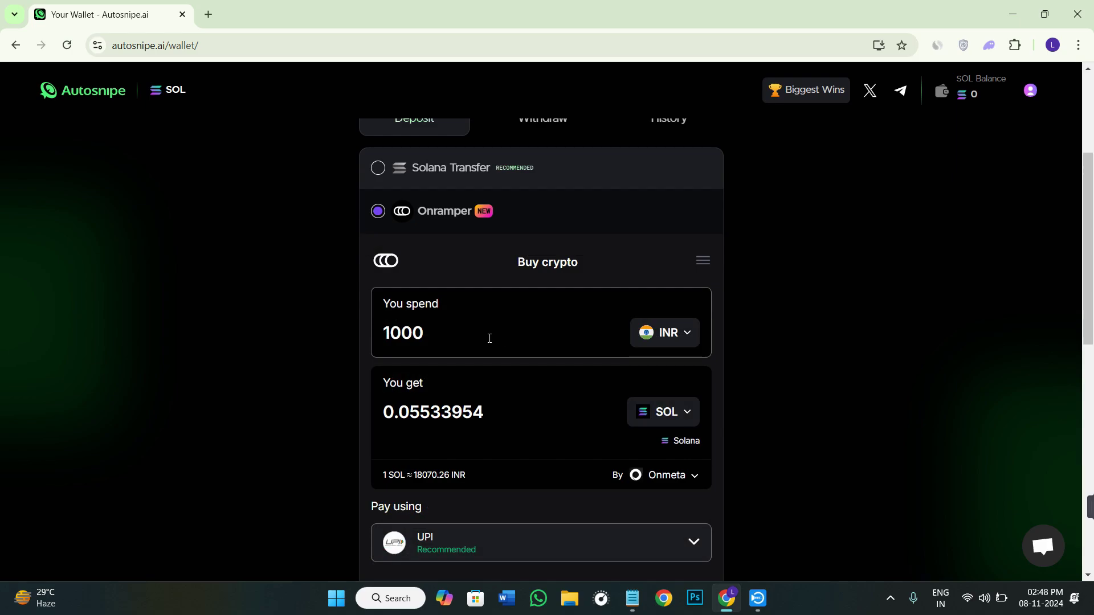
type("0")
Step: Check the payment methods, keep UPI, and proceed with buying SOL
scroll(367, 402, "down", 1)
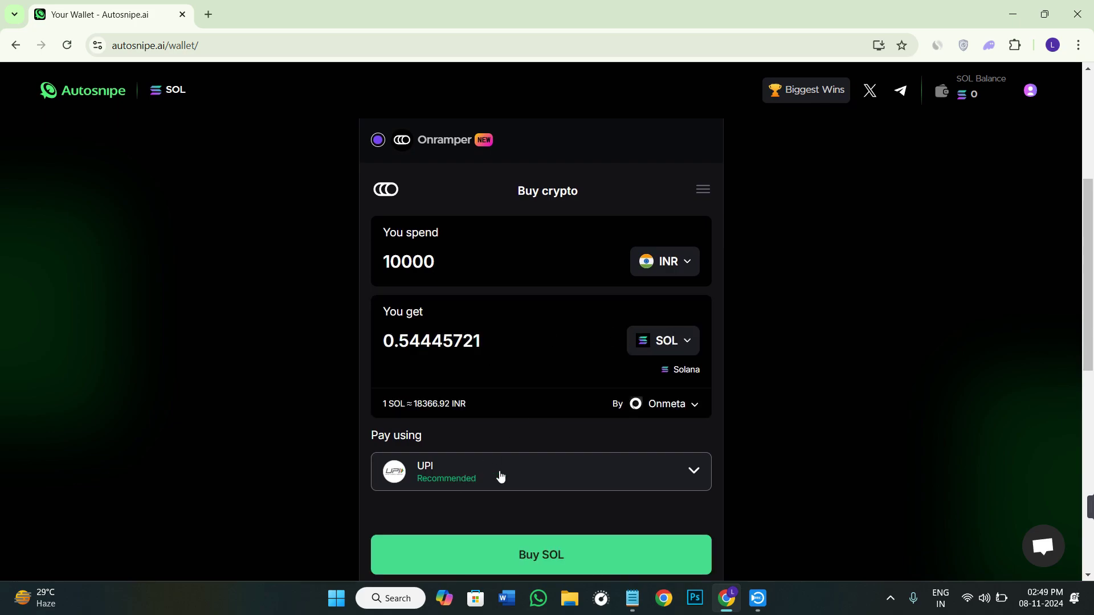
left_click(483, 477)
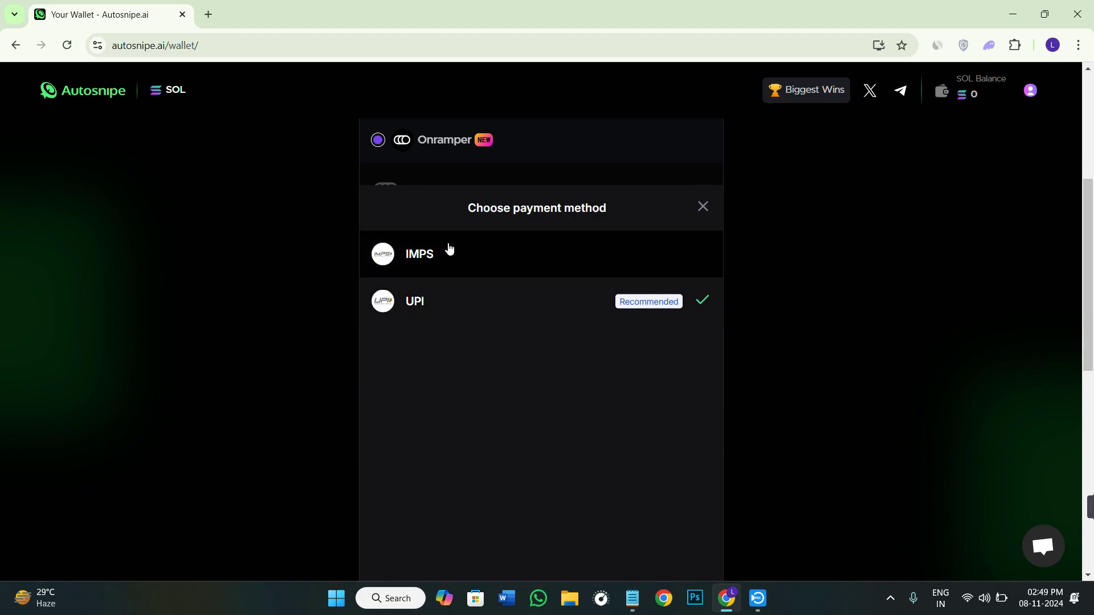
left_click(705, 207)
scroll(713, 458, "down", 2)
left_click(511, 399)
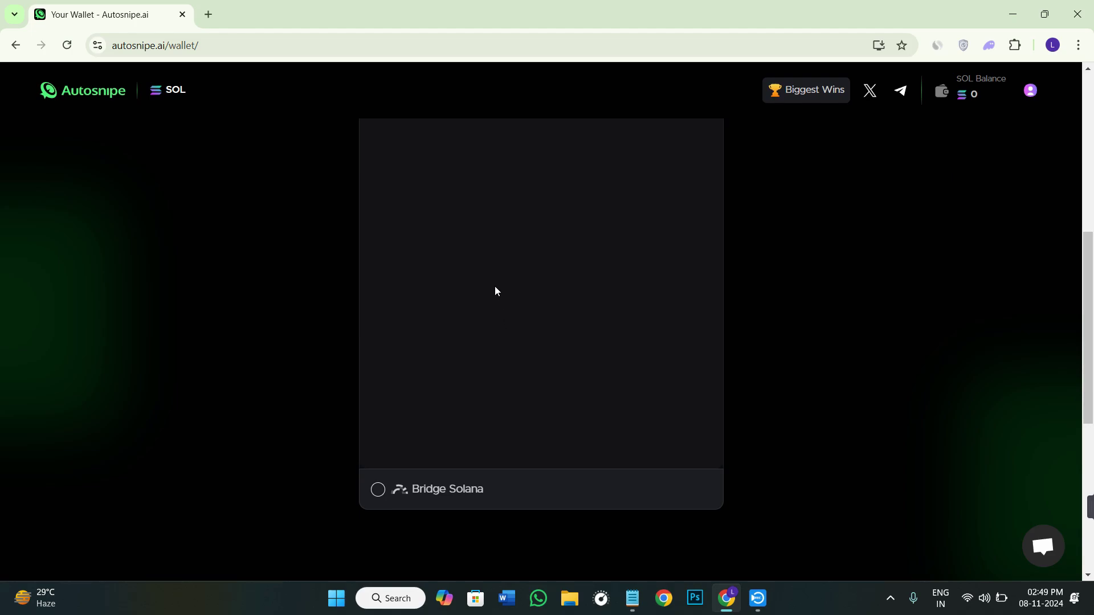
Step: Proceed from the Onmeta order summary to the e-mail entry form, and return to the summary
scroll(573, 276, "up", 1)
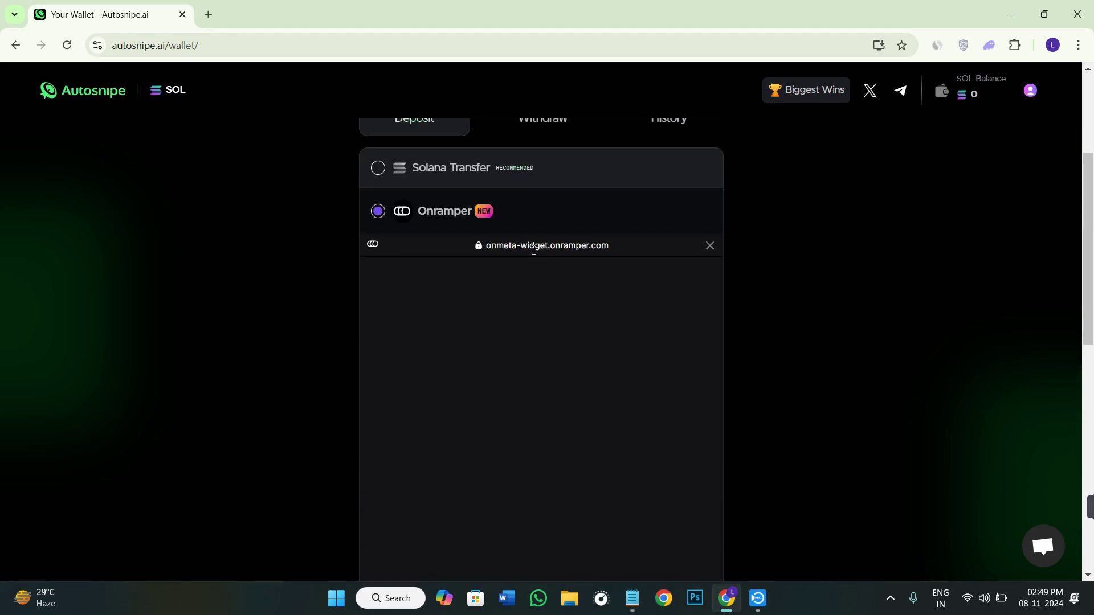
scroll(571, 396, "down", 2)
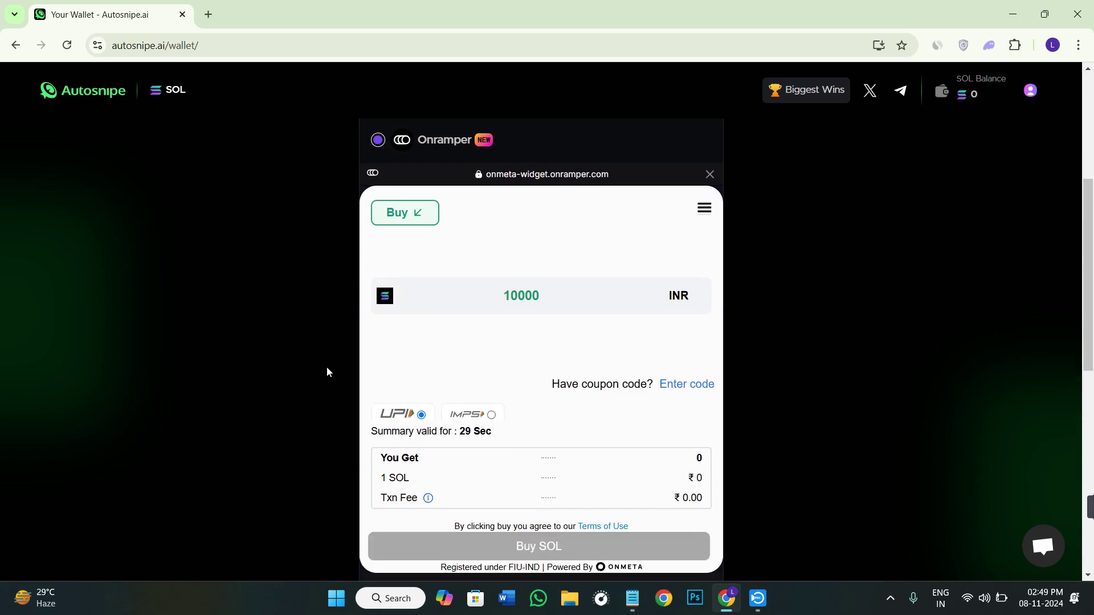
scroll(581, 389, "down", 1)
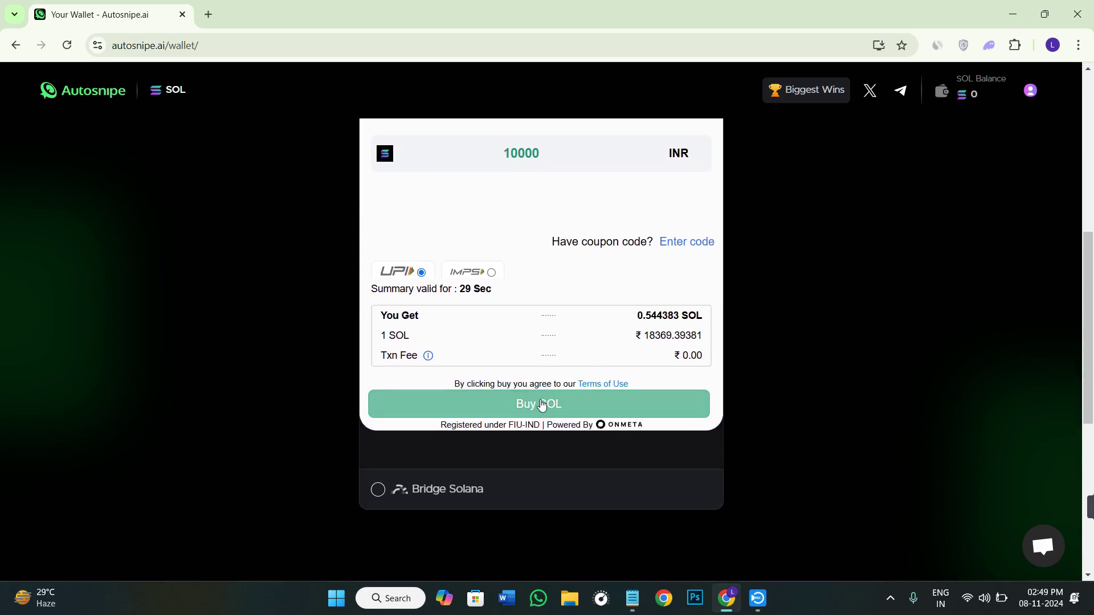
scroll(539, 388, "up", 1)
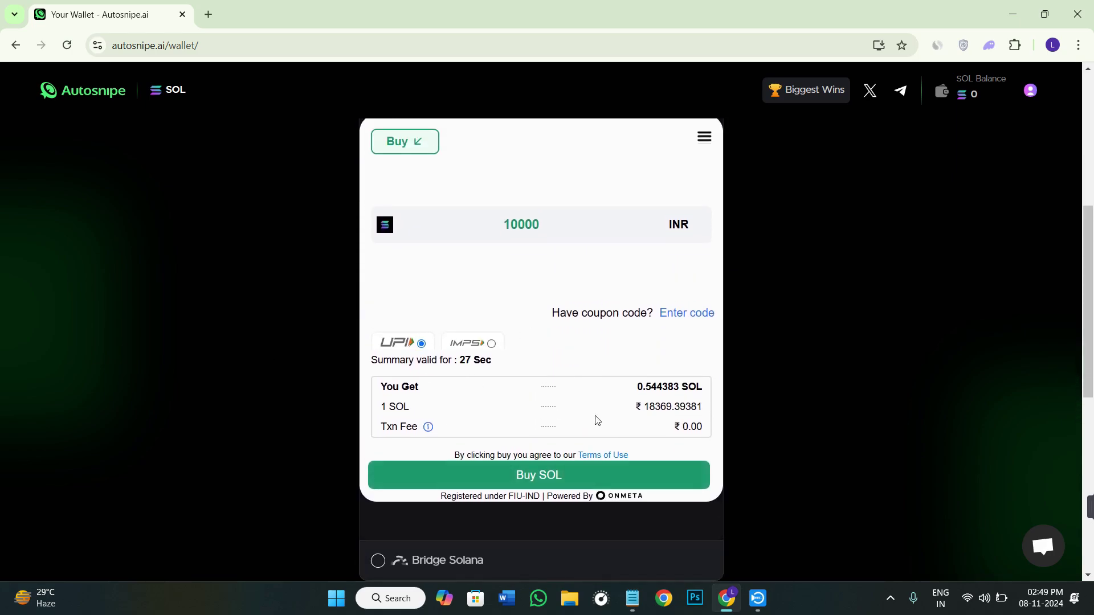
left_click(559, 476)
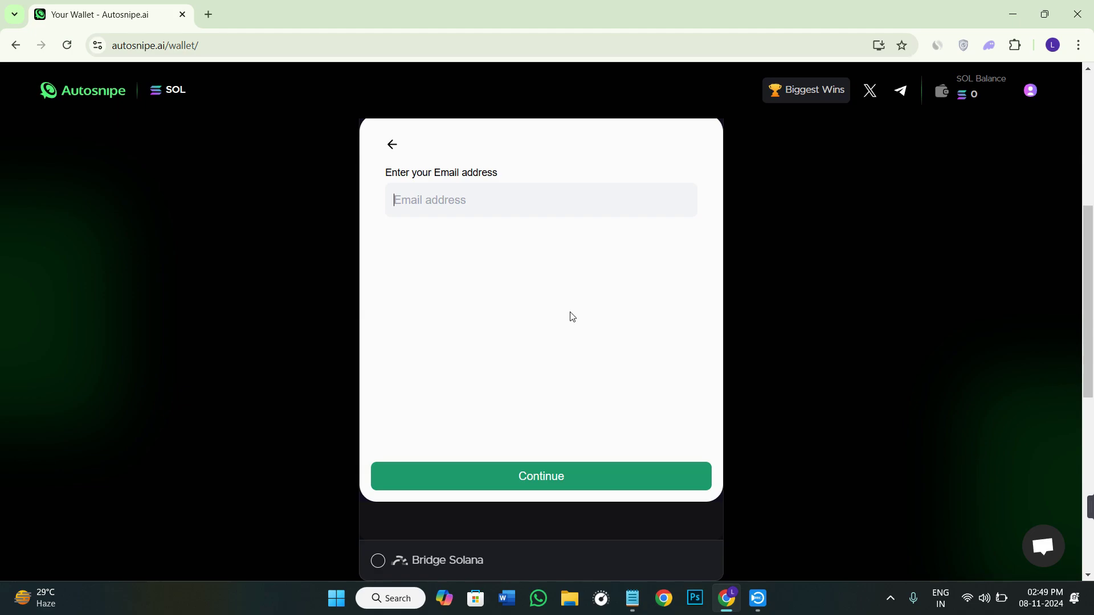
left_click(394, 144)
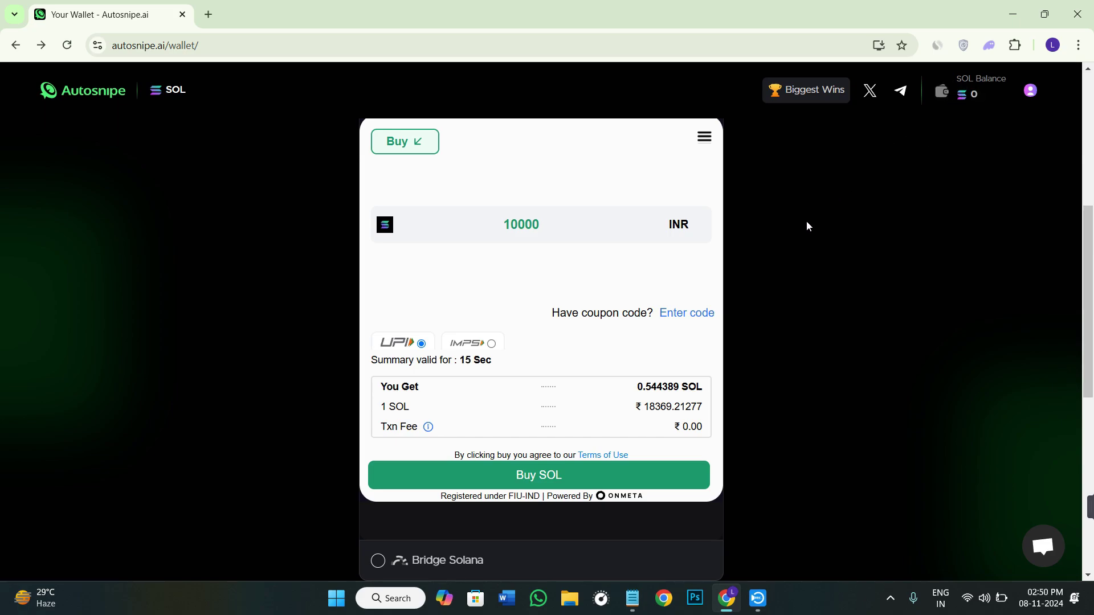
scroll(792, 251, "up", 1)
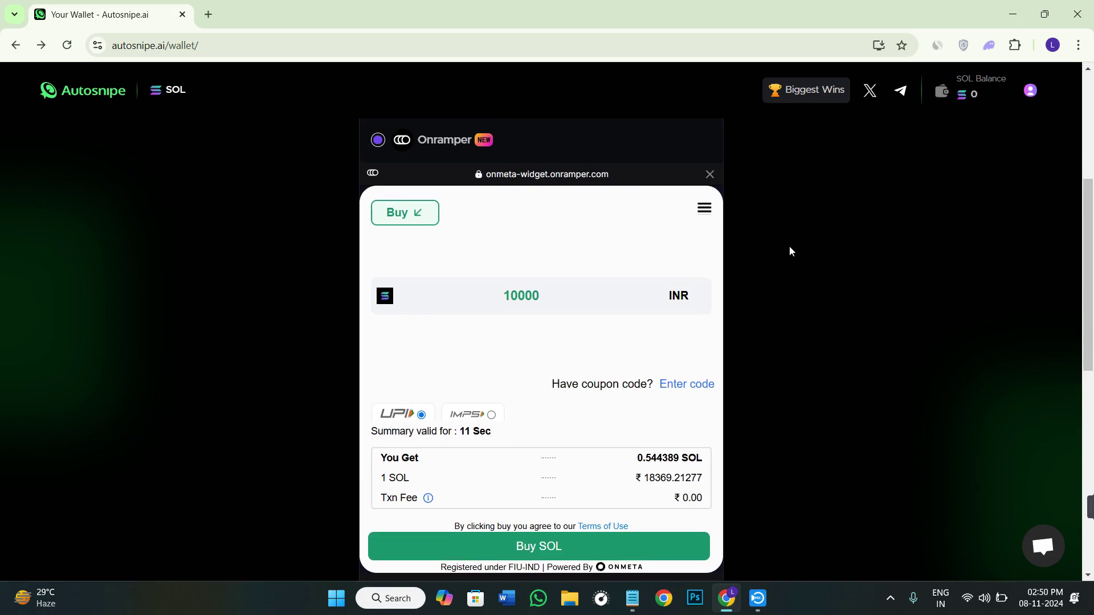
scroll(792, 251, "up", 2)
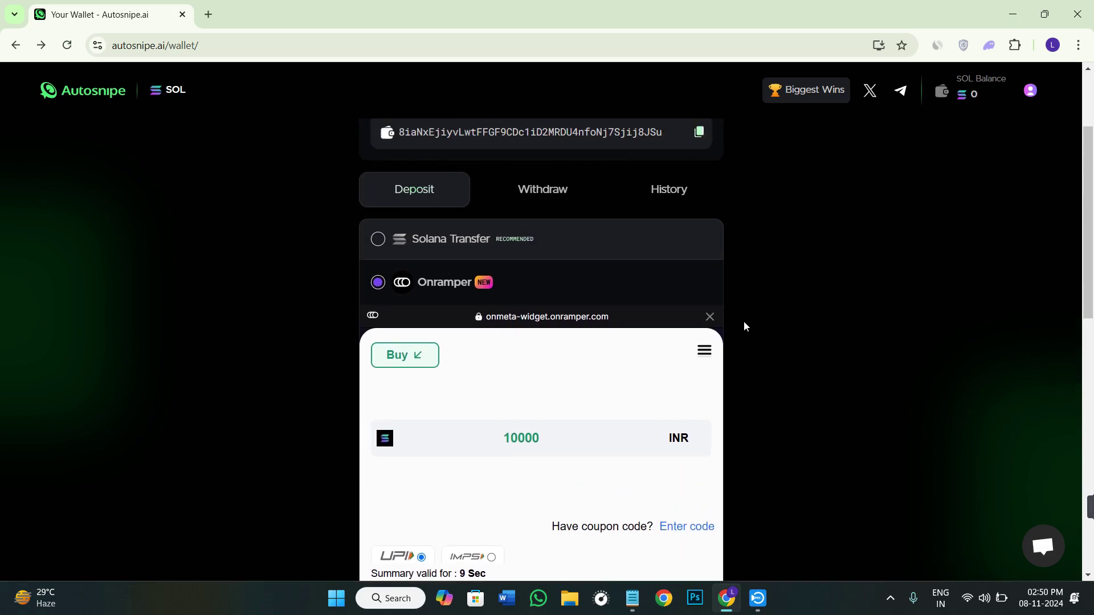
Step: Close the Onmeta purchase widget and open the Copy Trading page
left_click(711, 318)
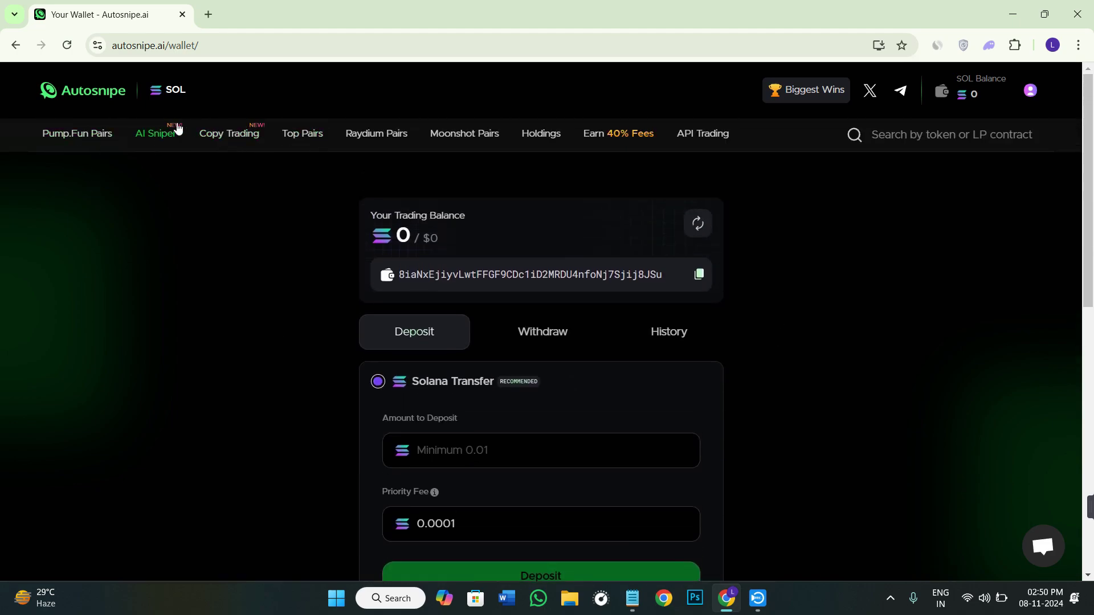
left_click(228, 132)
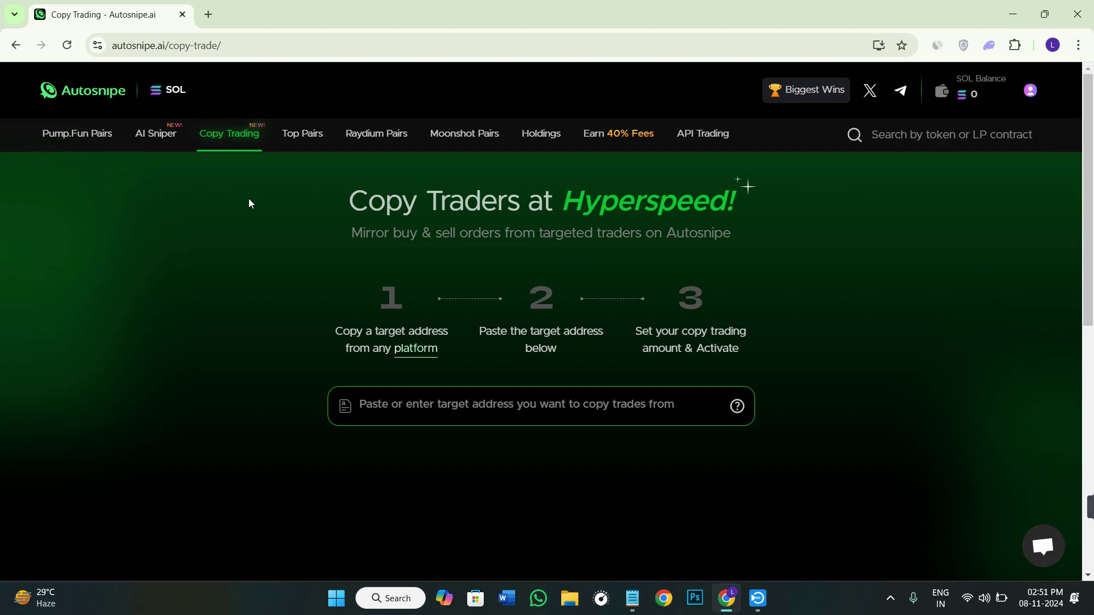
Step: Check the trading wallet's withdrawal form and its amount field, and return to the Autosnipe home page
left_click(941, 92)
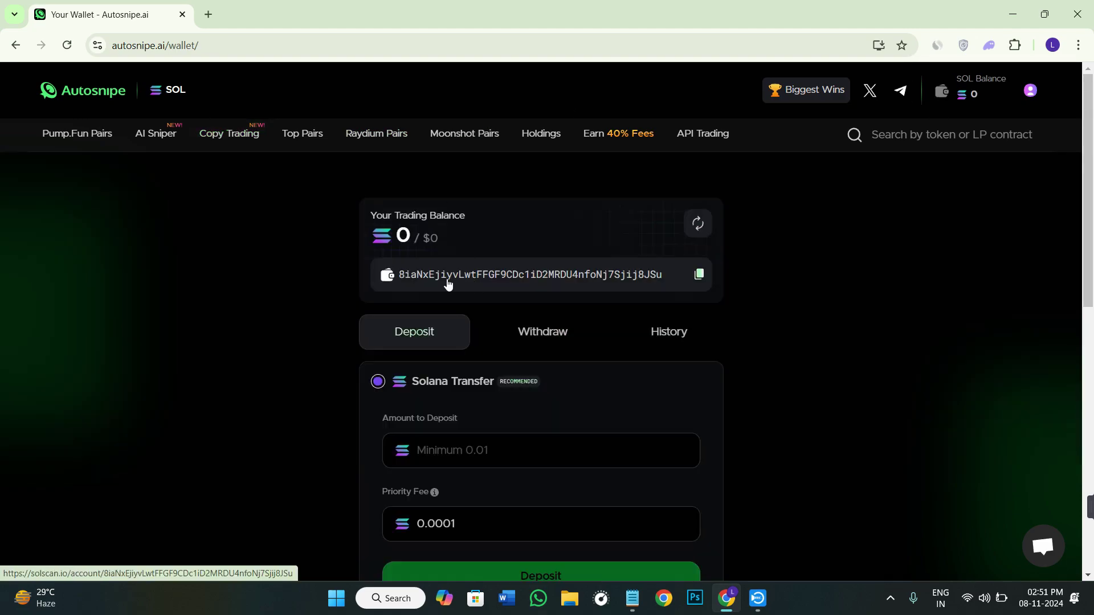
left_click(496, 347)
scroll(541, 342, "down", 3)
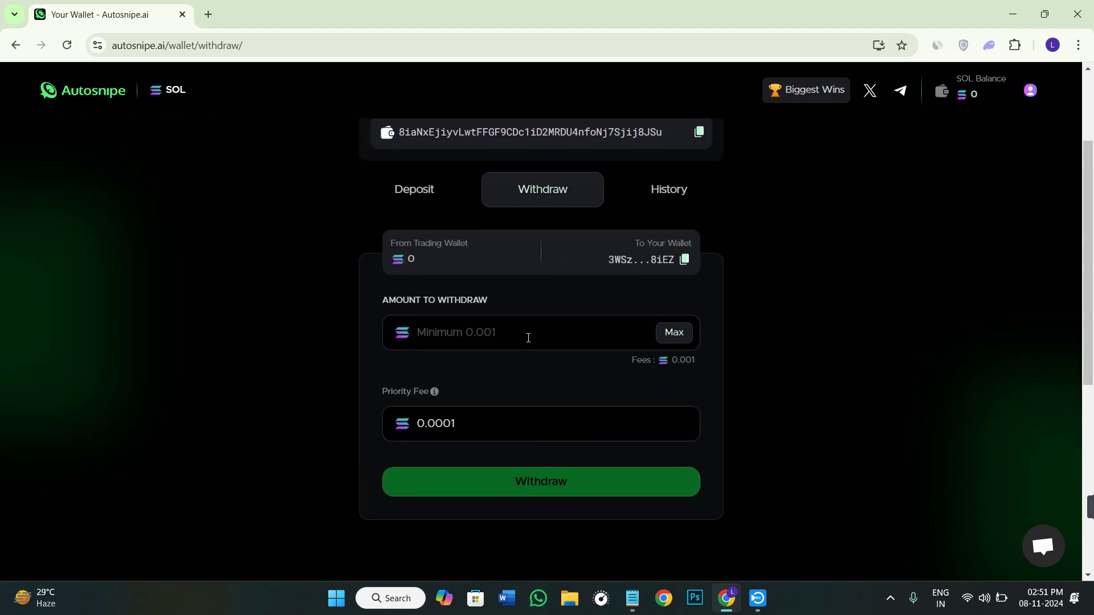
left_click(469, 345)
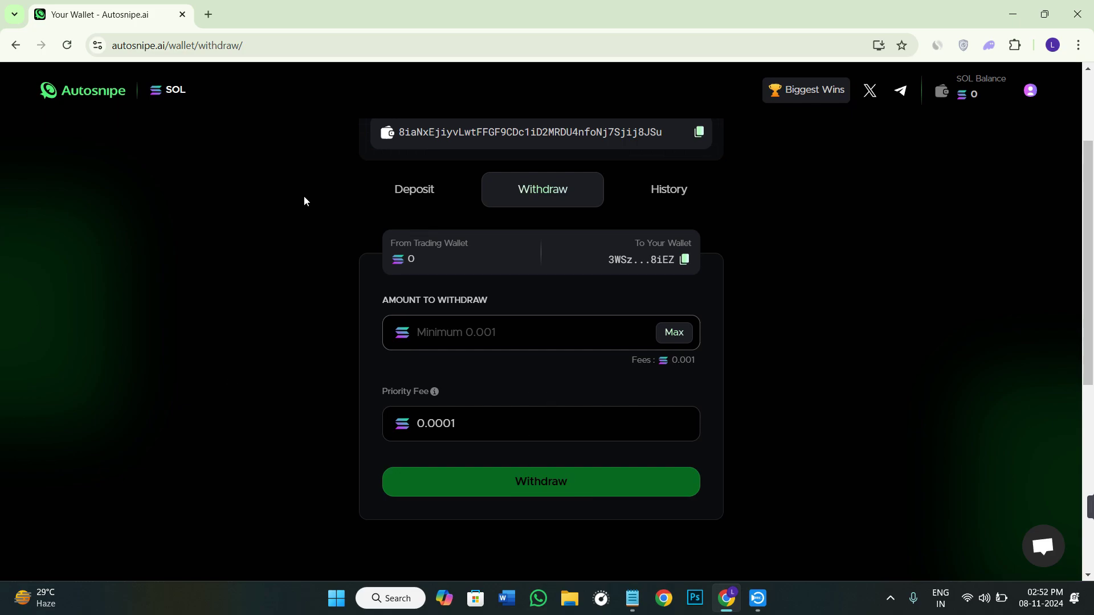
left_click(77, 91)
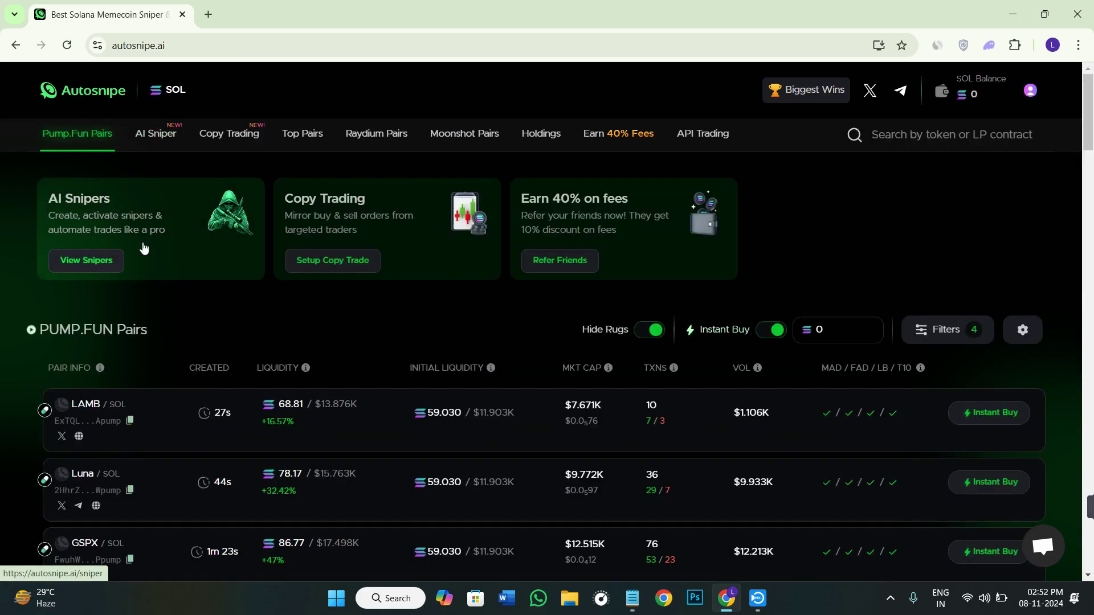